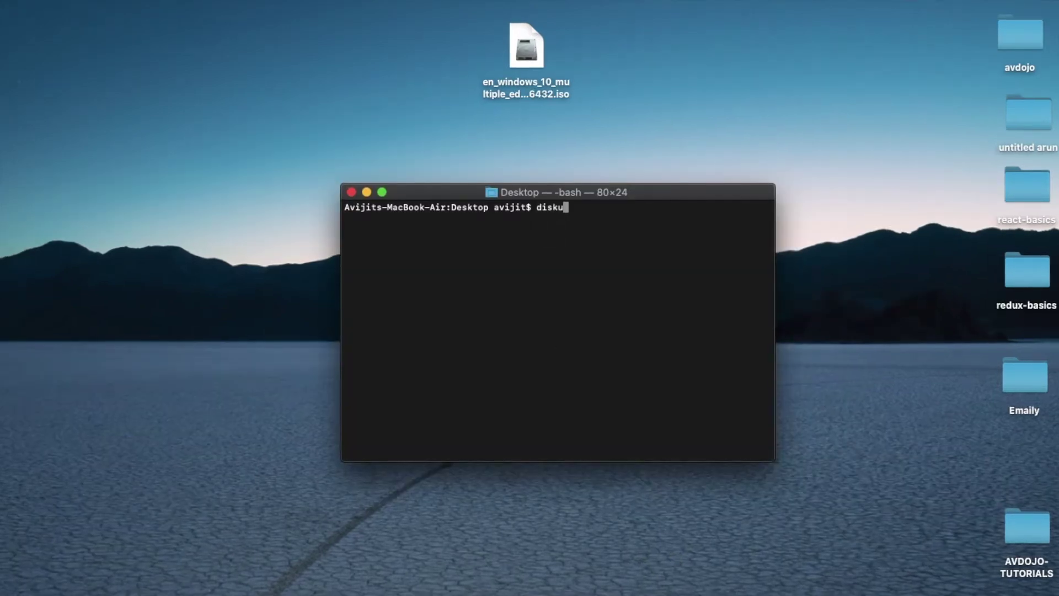
type("til ")
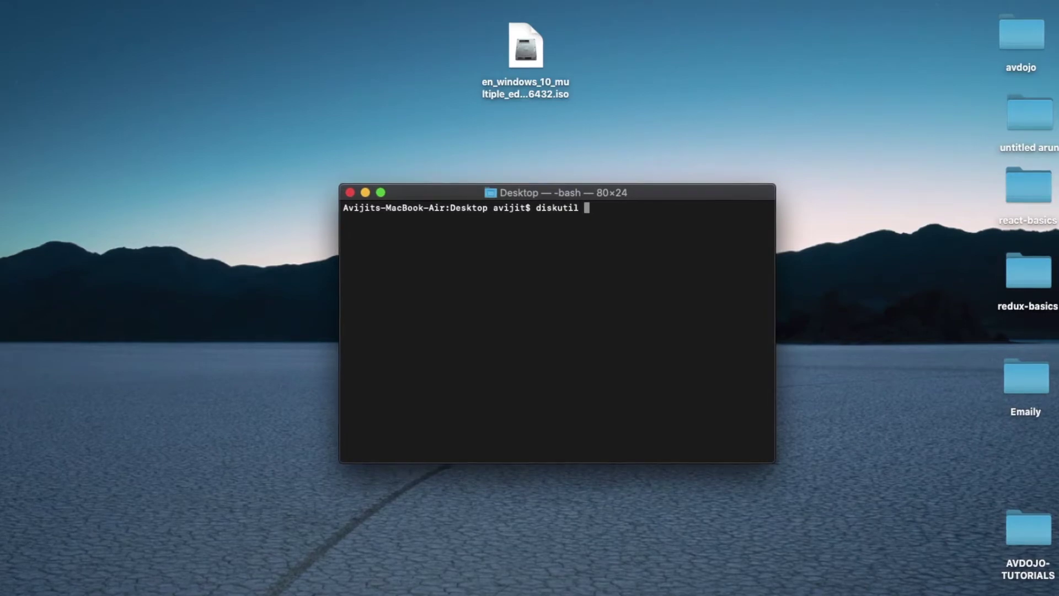
type("l")
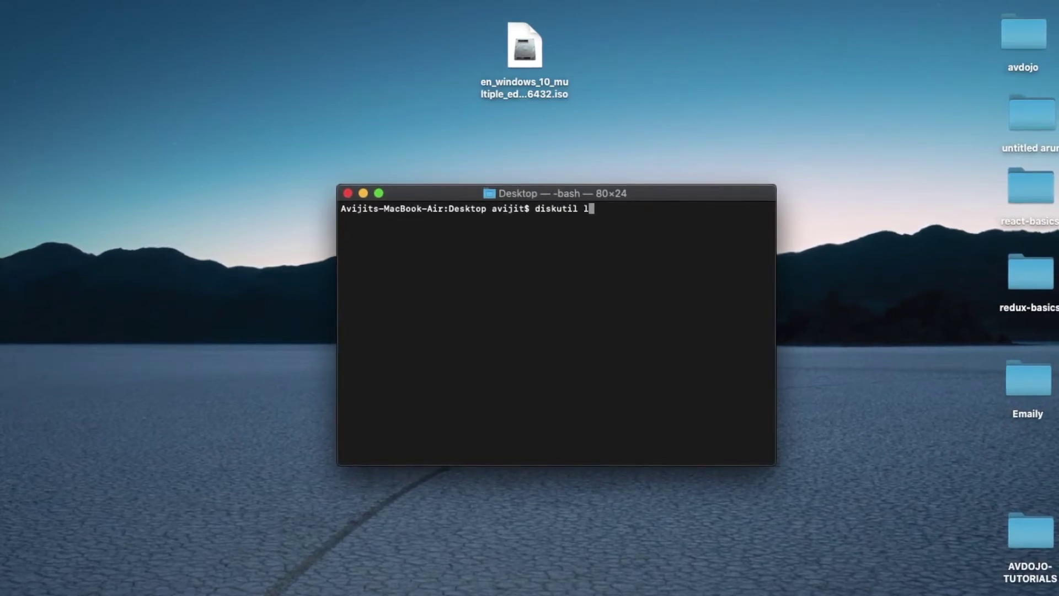
type("ist")
Step: Run diskutil list and highlight the internal disk0 and synthesized disk1 entries
key("Return")
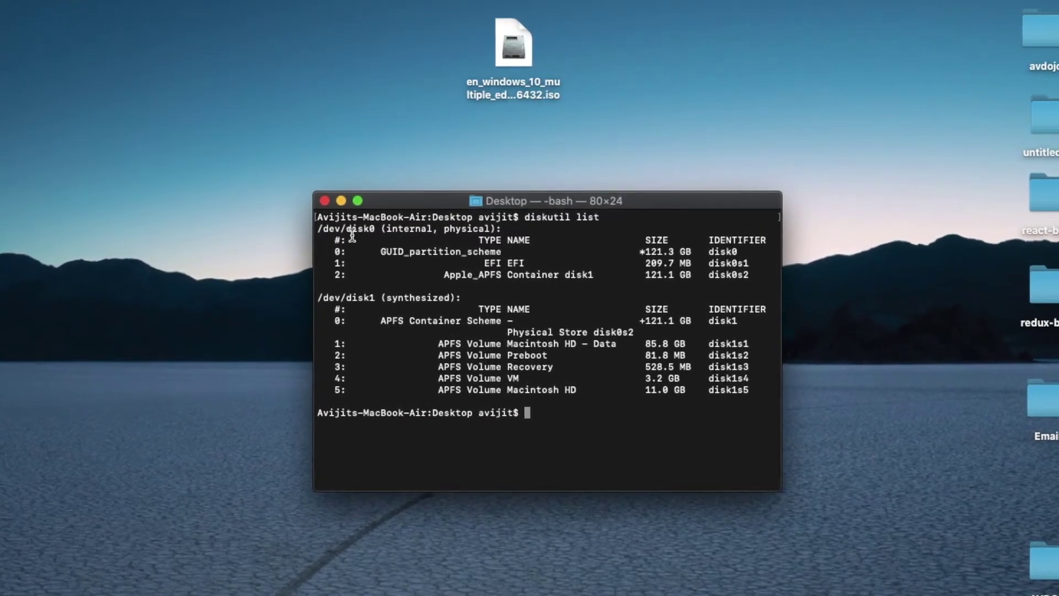
double_click(354, 229)
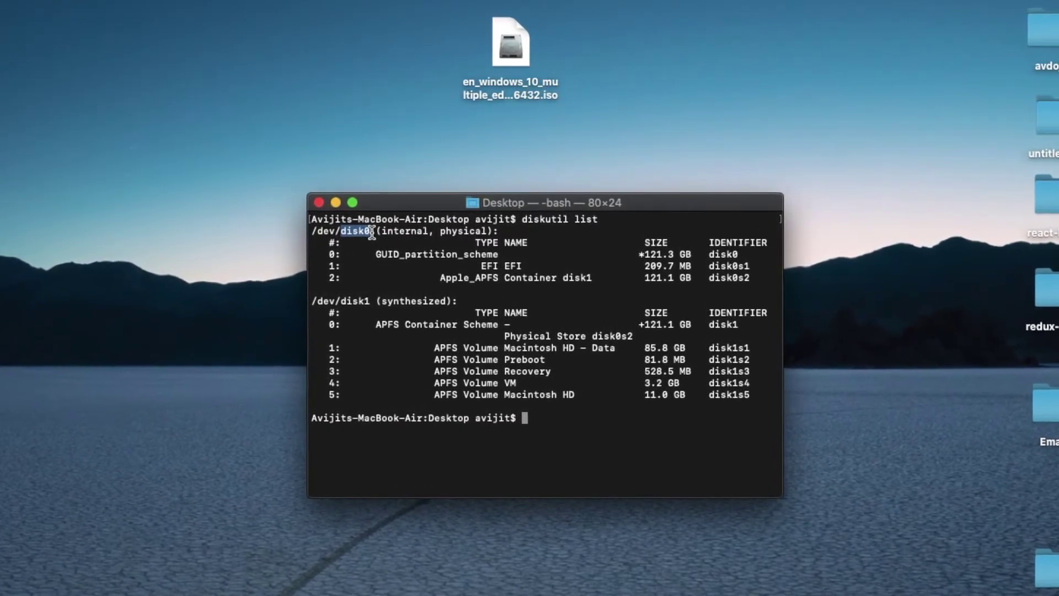
left_click_drag(340, 301, 364, 305)
left_click(434, 383)
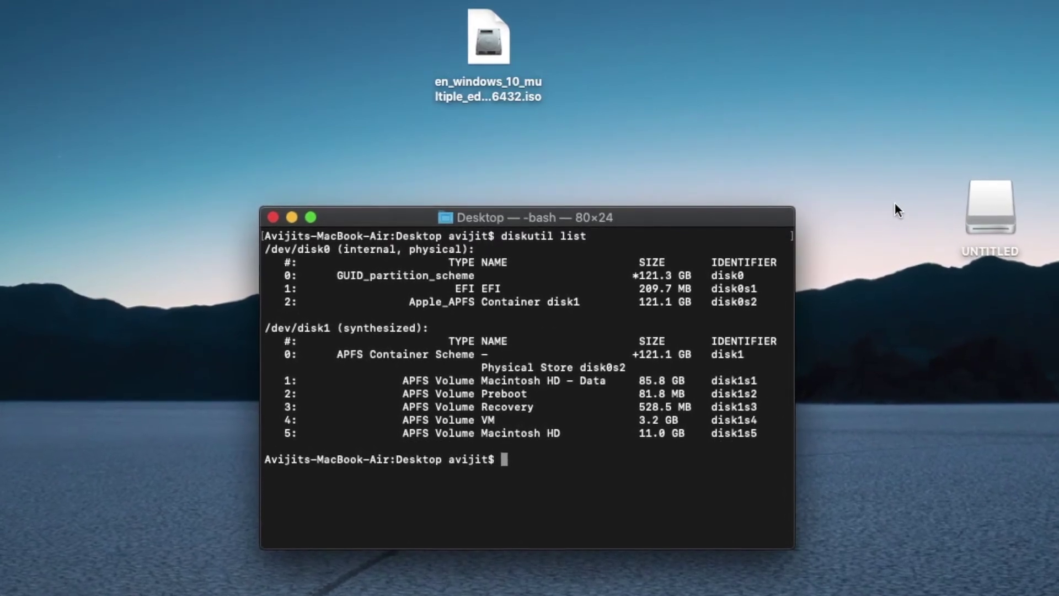
Step: Rerun diskutil list and highlight the 8 GB external /dev/disk2 heading
left_click_drag(977, 210, 612, 39)
left_click(636, 242)
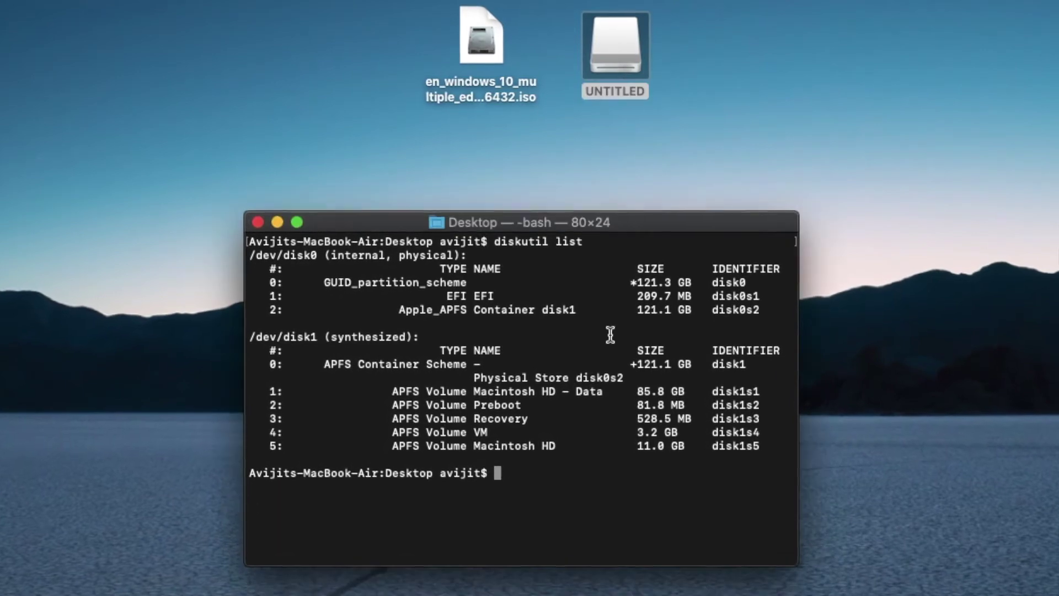
key("Up")
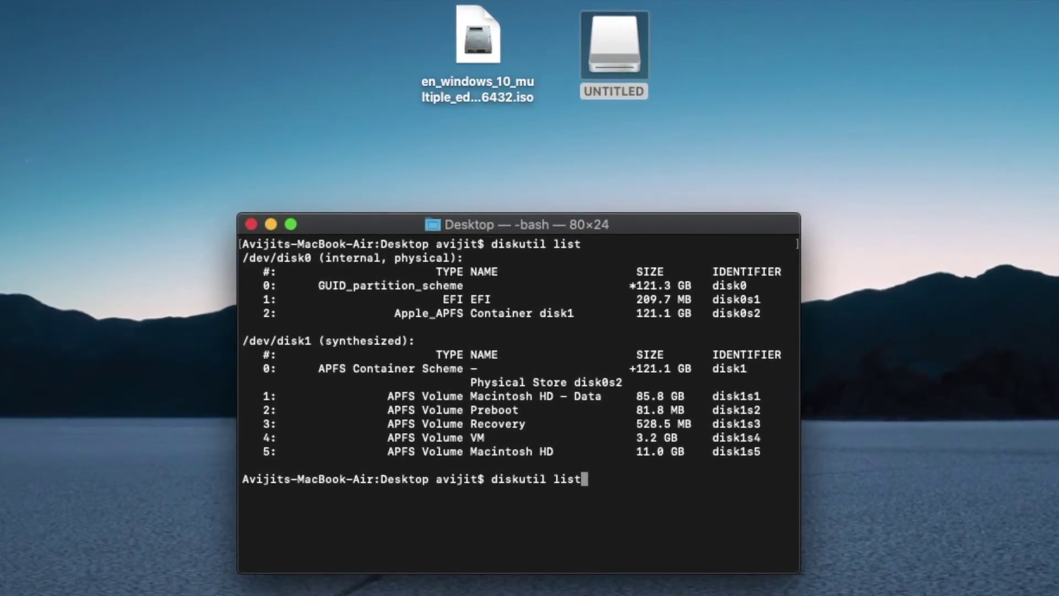
key("Return")
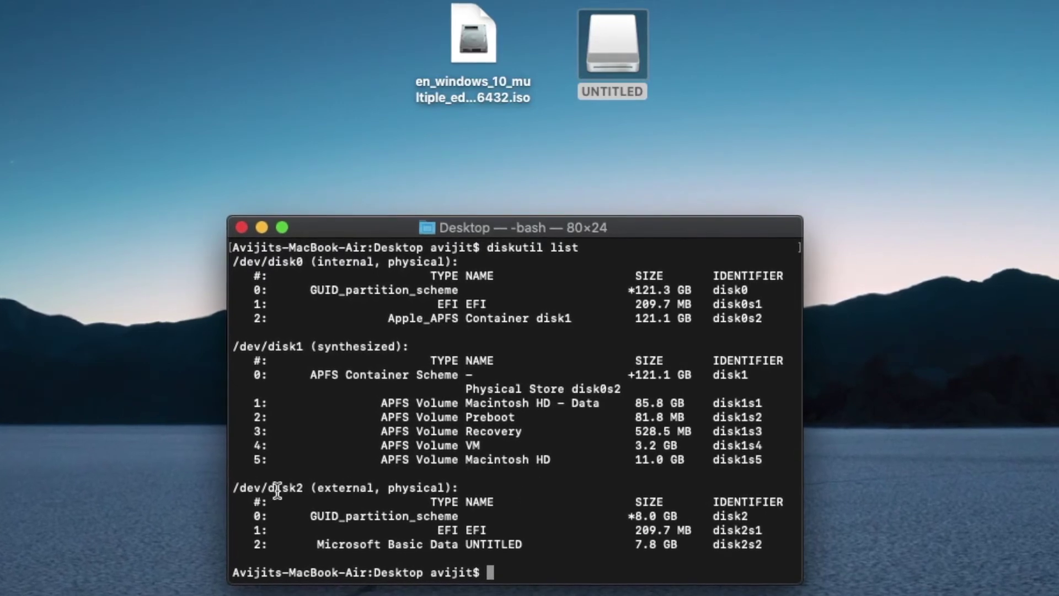
left_click_drag(231, 489, 465, 488)
left_click(465, 487)
type("disku")
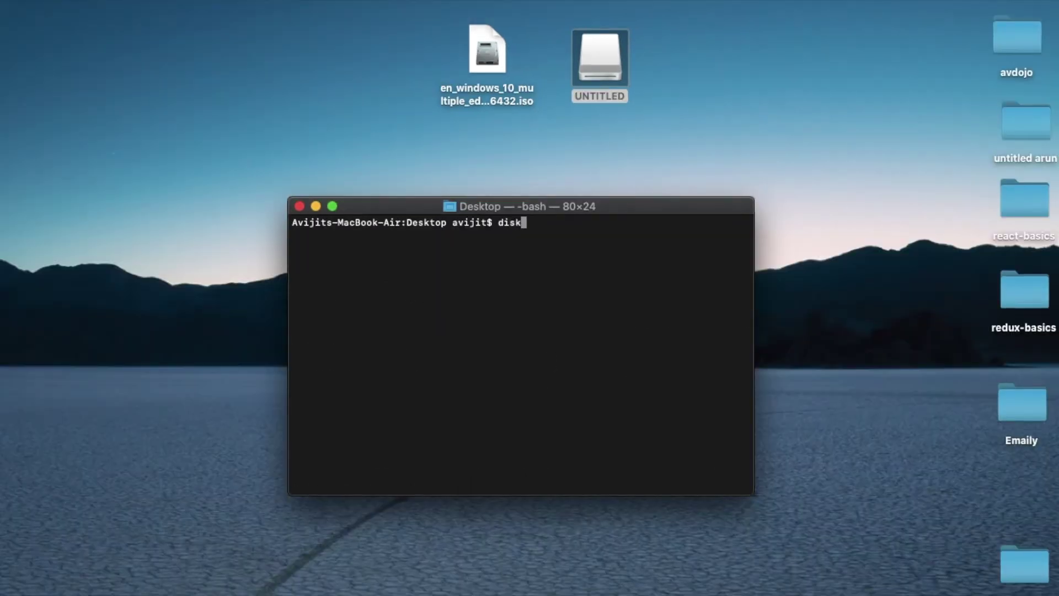
type("til")
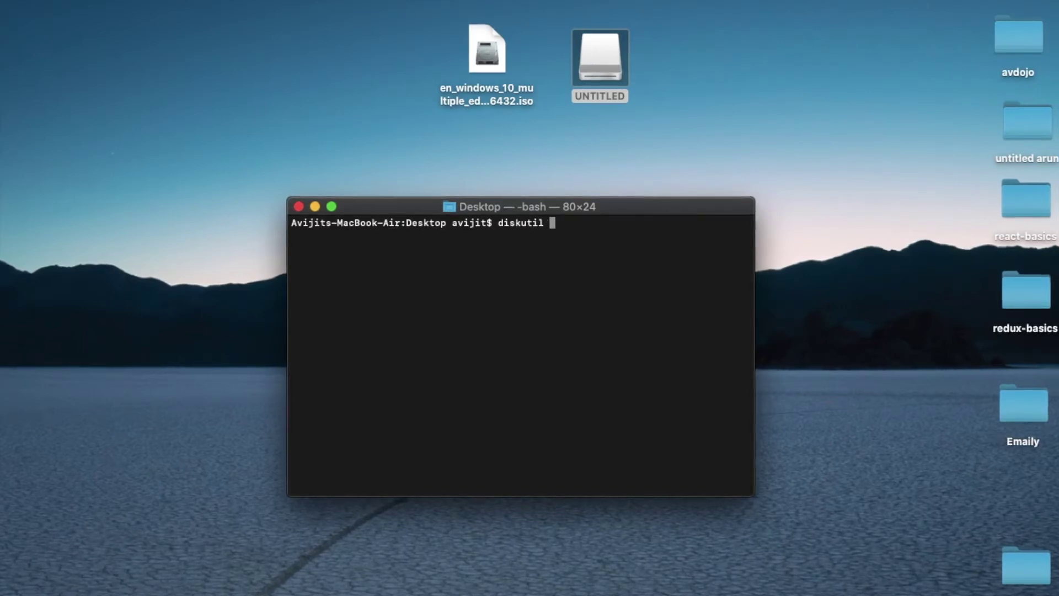
type(" un")
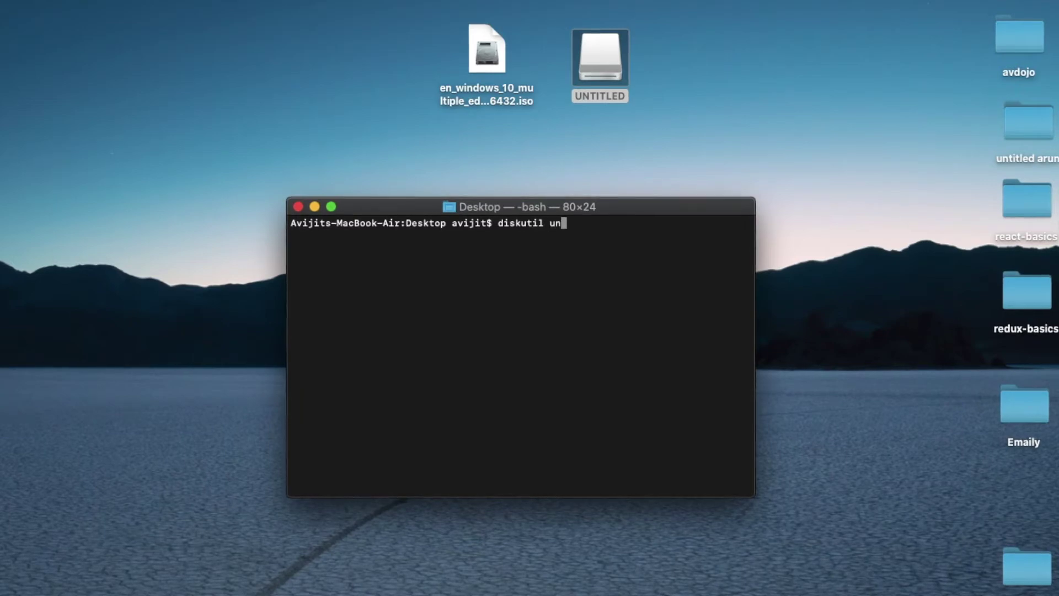
type("mount")
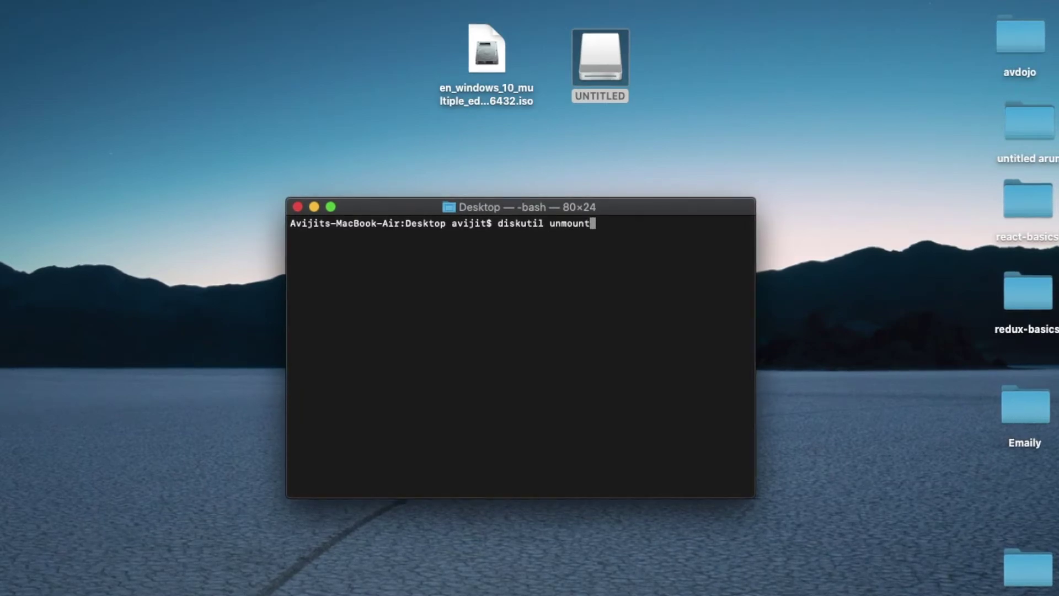
type("Disk ")
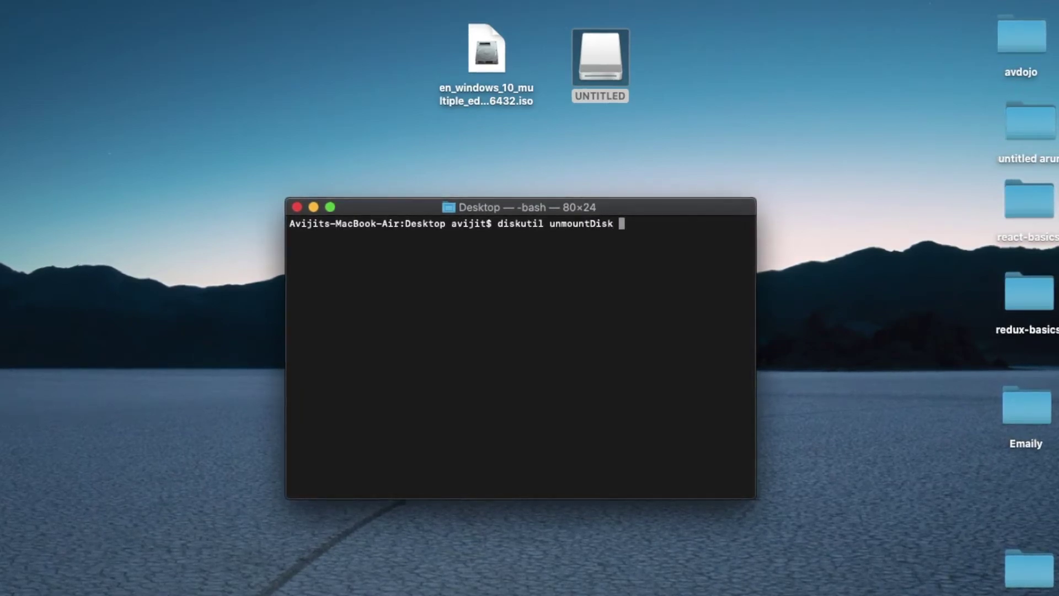
type("/")
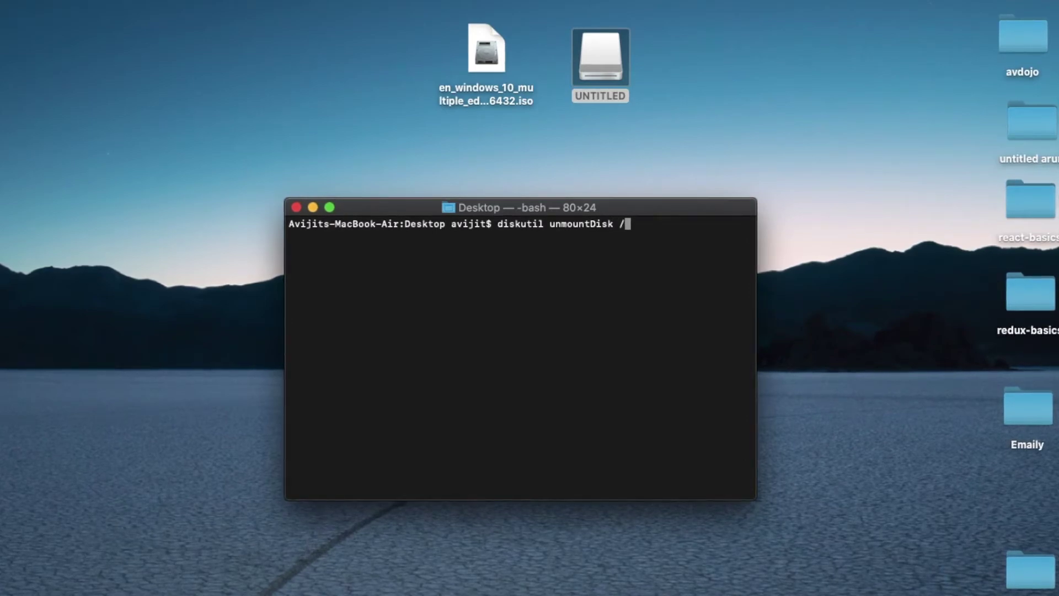
type("de")
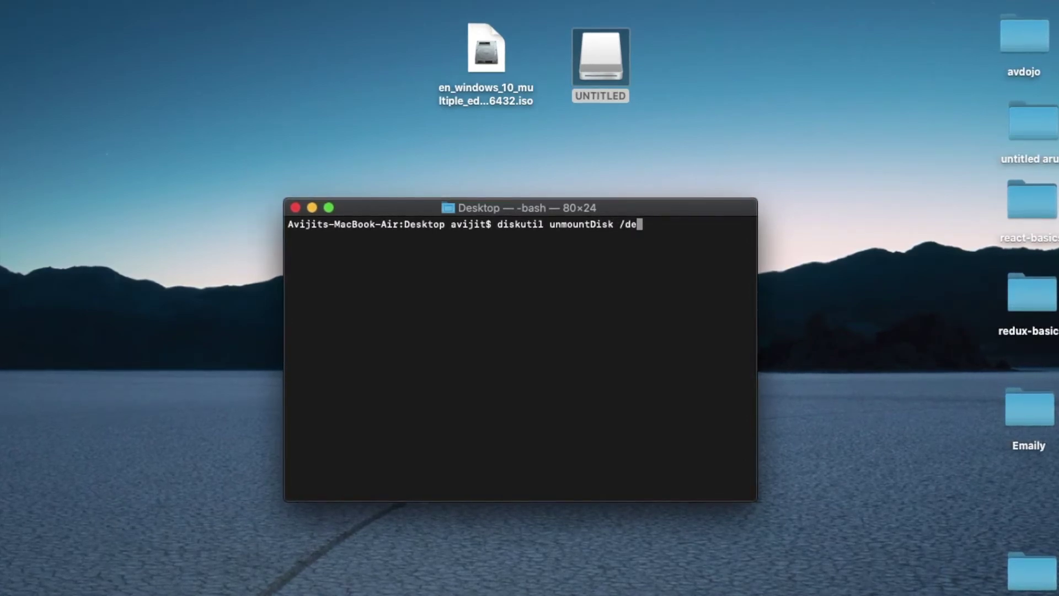
type("v/")
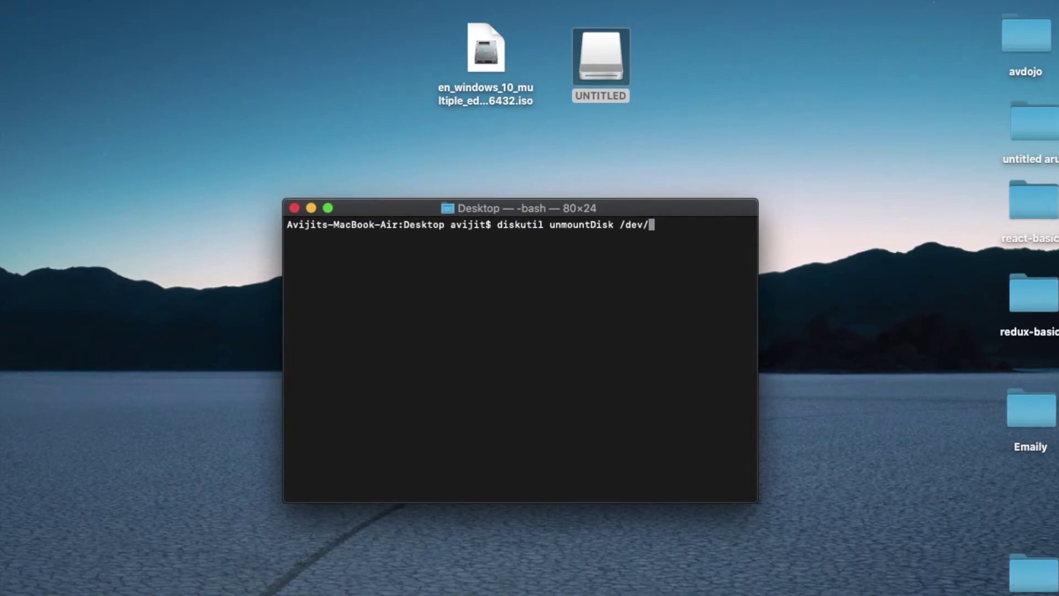
type("disk2")
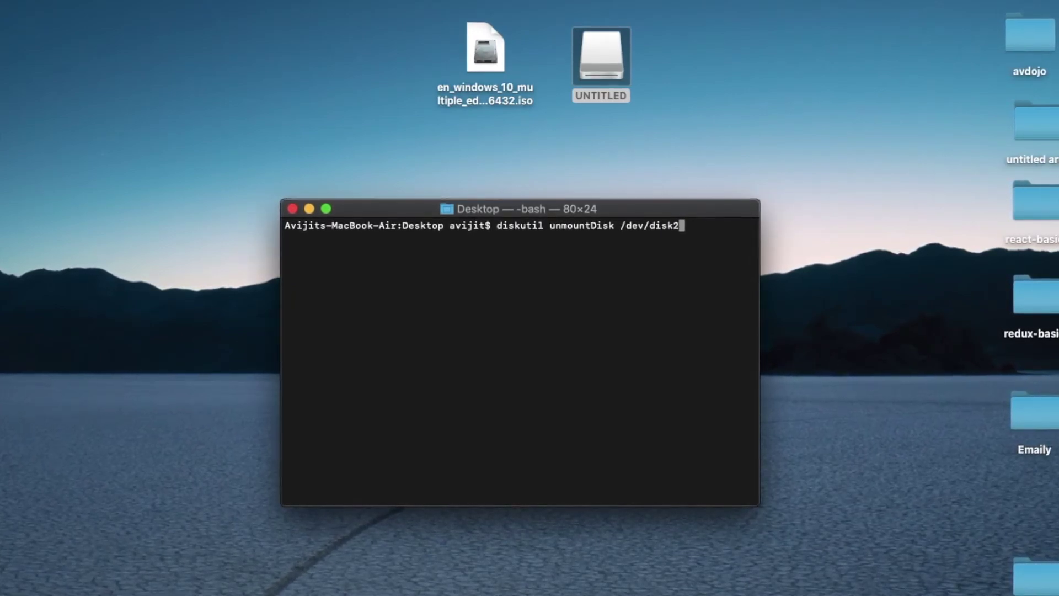
Step: Run diskutil unmountDisk /dev/disk2 and highlight the unmount success message
key("Return")
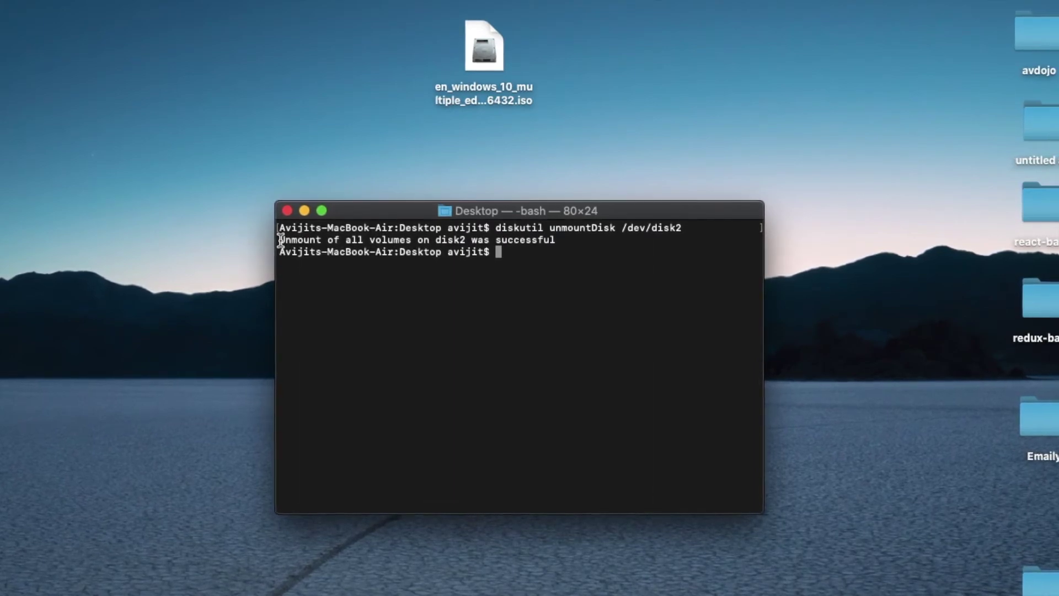
left_click_drag(280, 240, 408, 241)
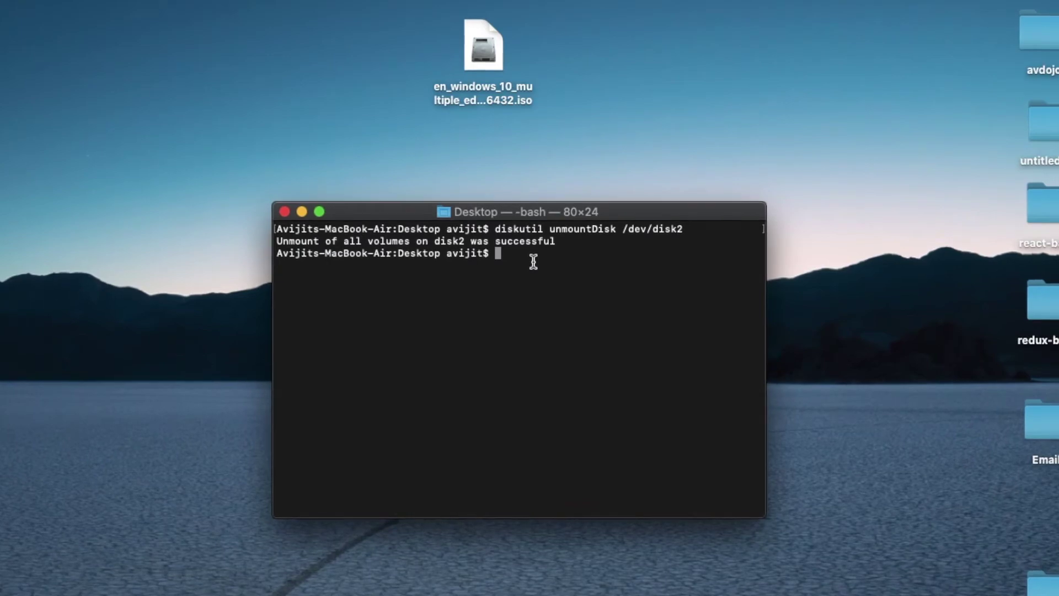
Step: Enter sudo dd with the dragged-in Windows 10 ISO path, of=/dev/disk2 and bs=1m
key("BackSpace")
type("udo ")
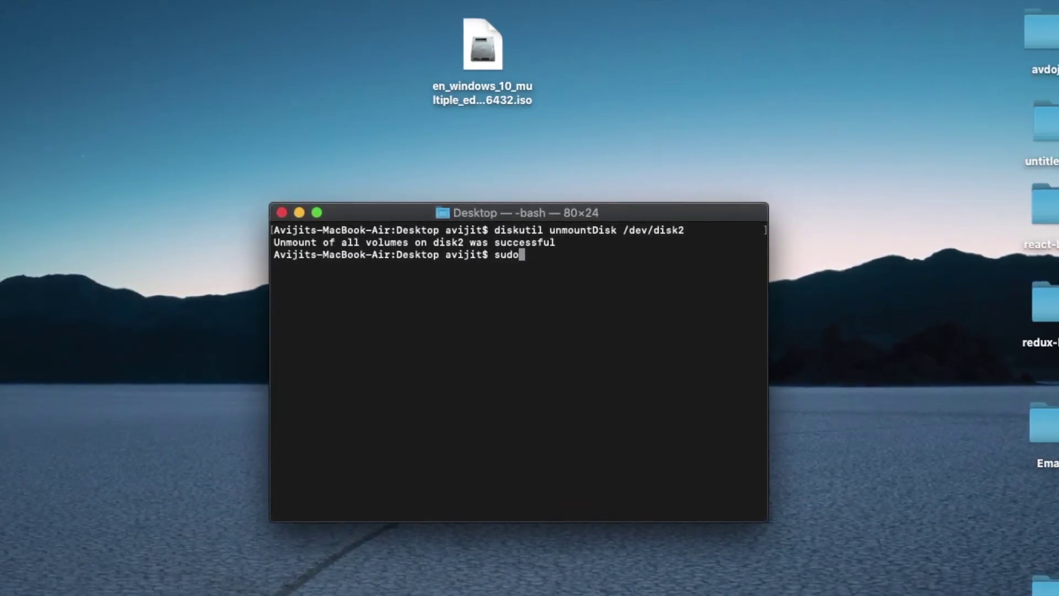
type("d")
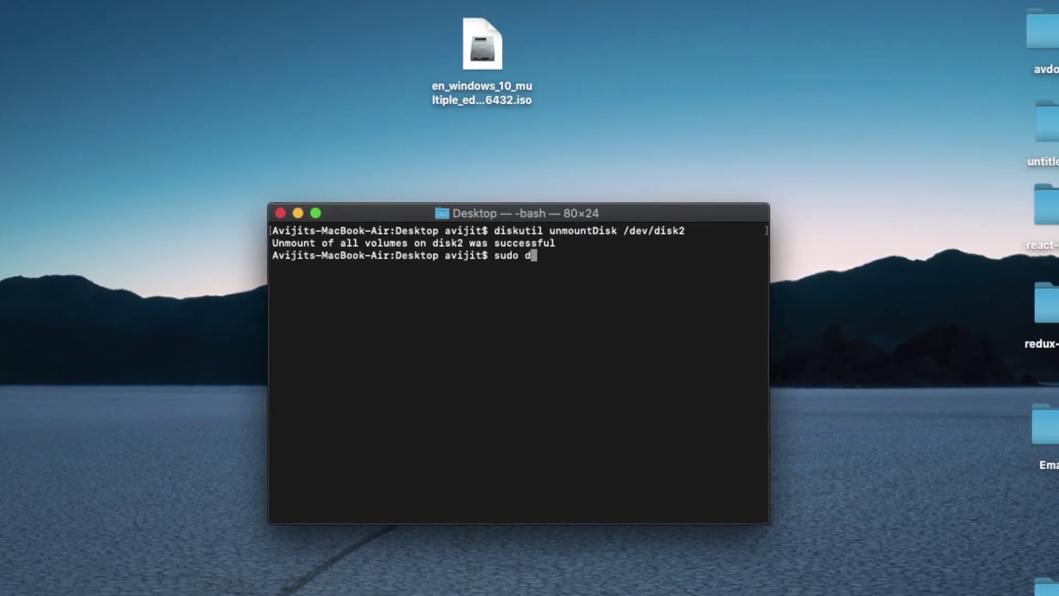
type("d")
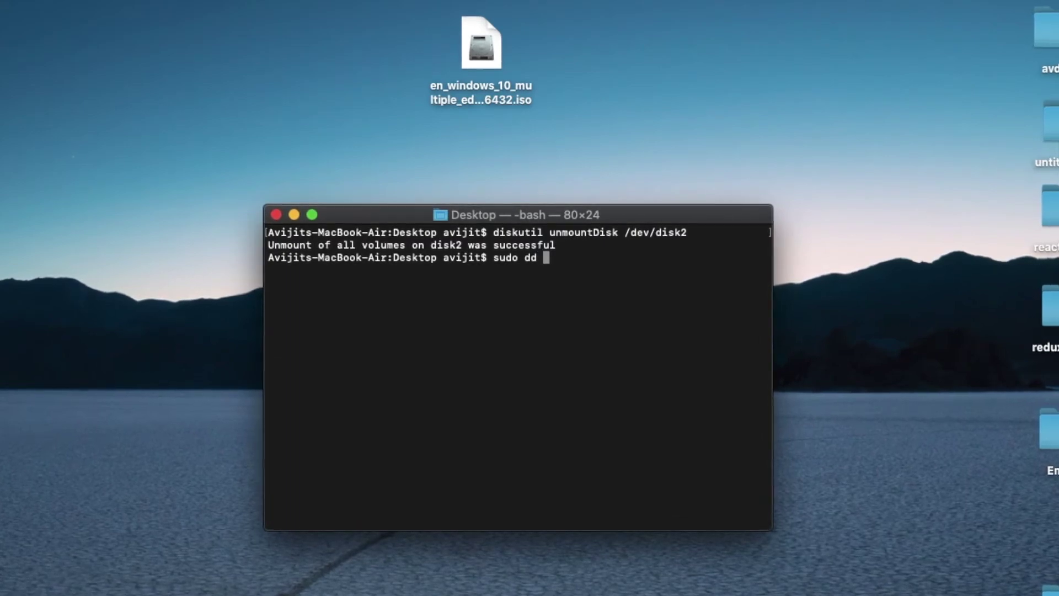
type("if=")
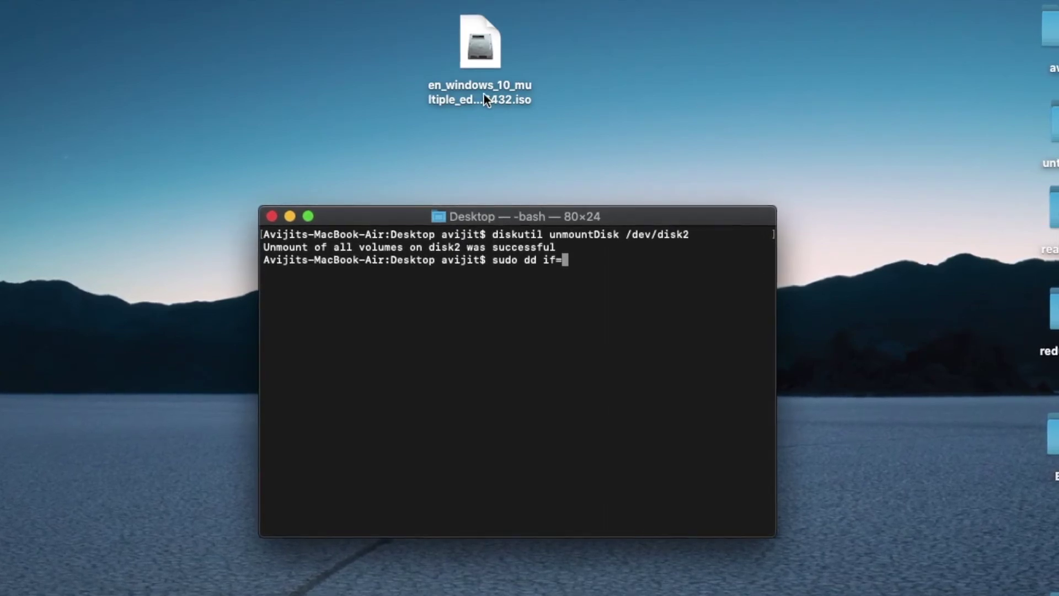
left_click_drag(484, 93, 671, 107)
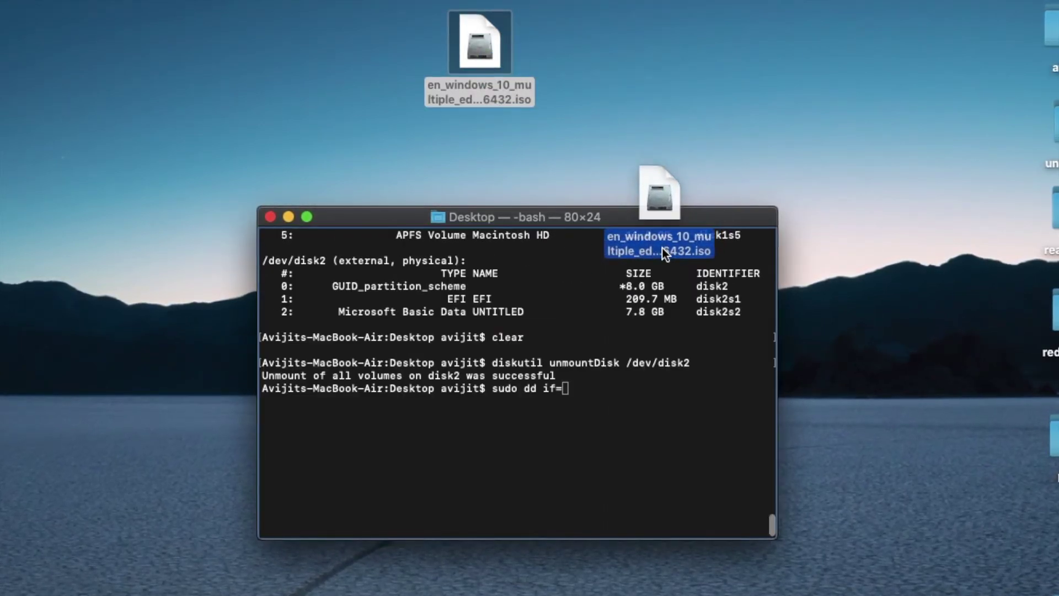
left_click_drag(671, 108, 623, 415)
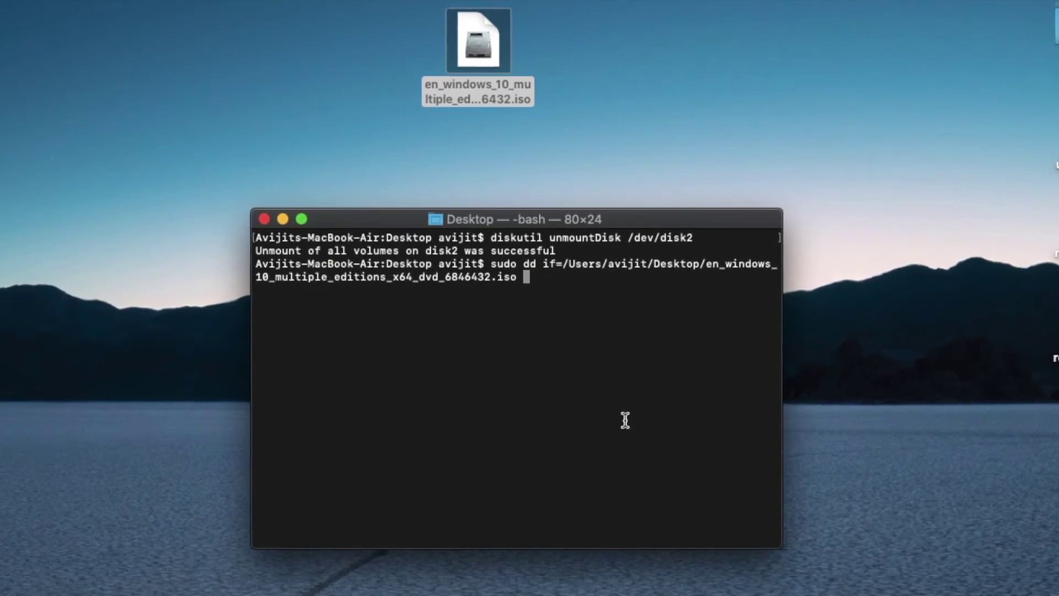
type("of")
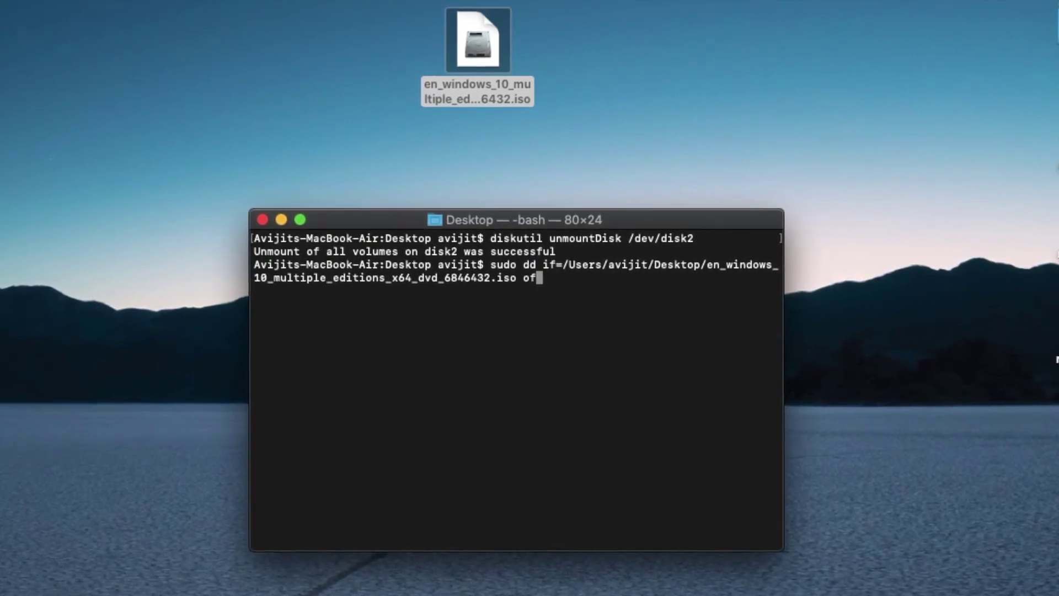
type("=/dev/d")
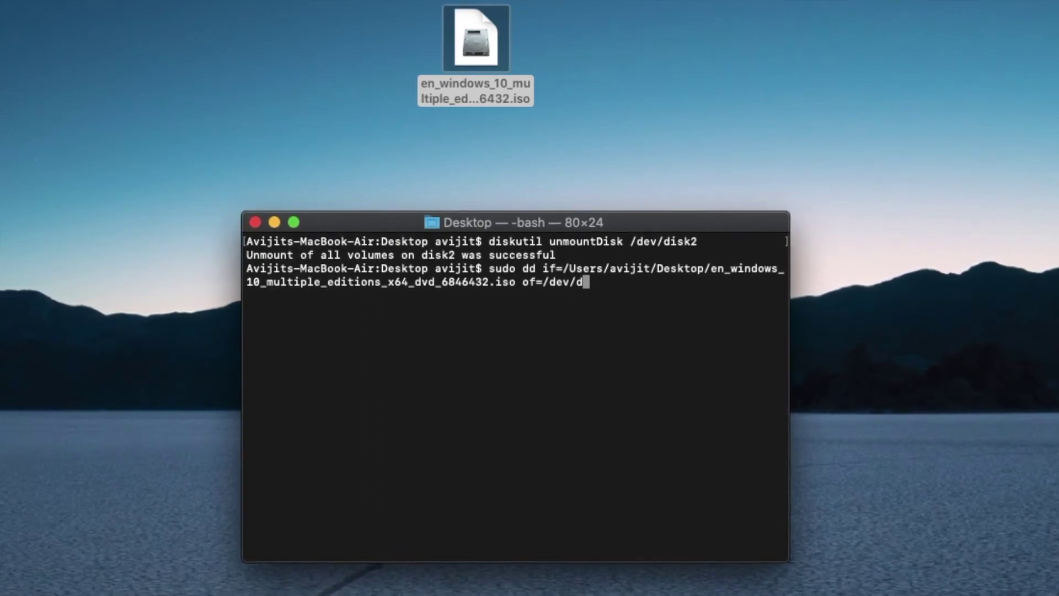
type("k2")
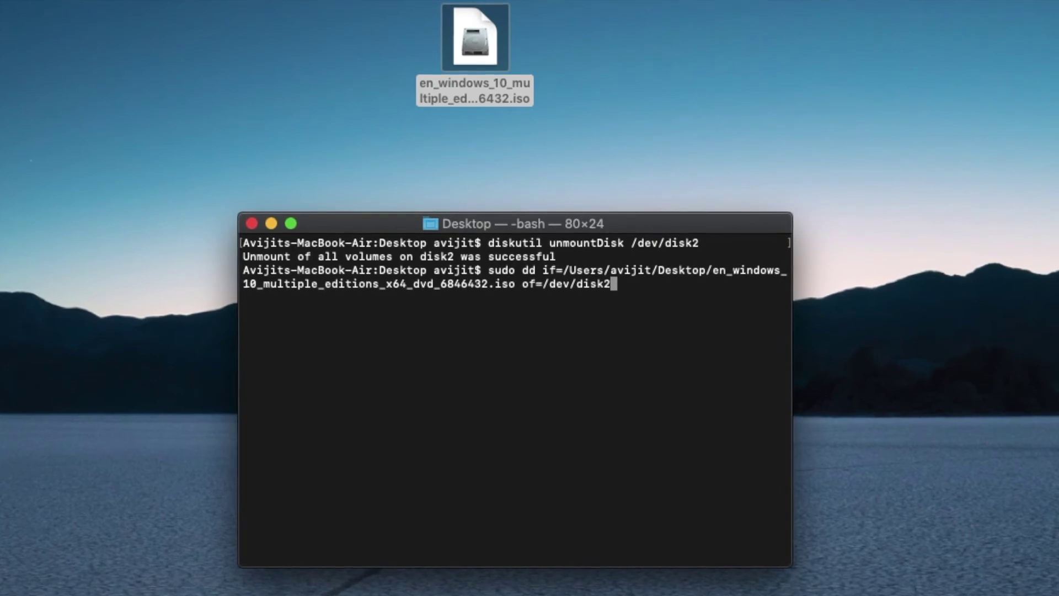
type(" b")
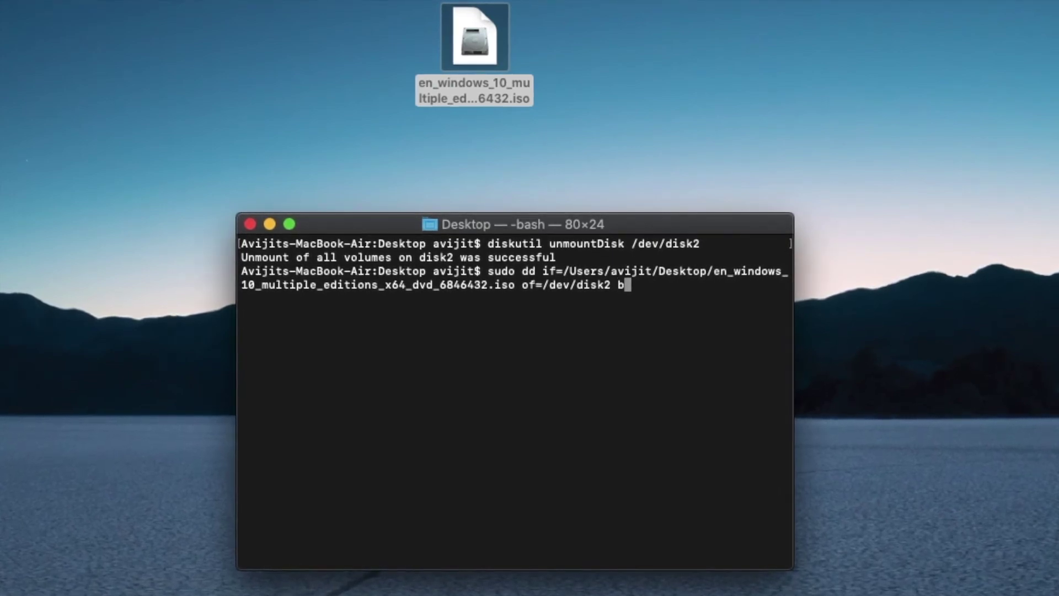
type("s=1")
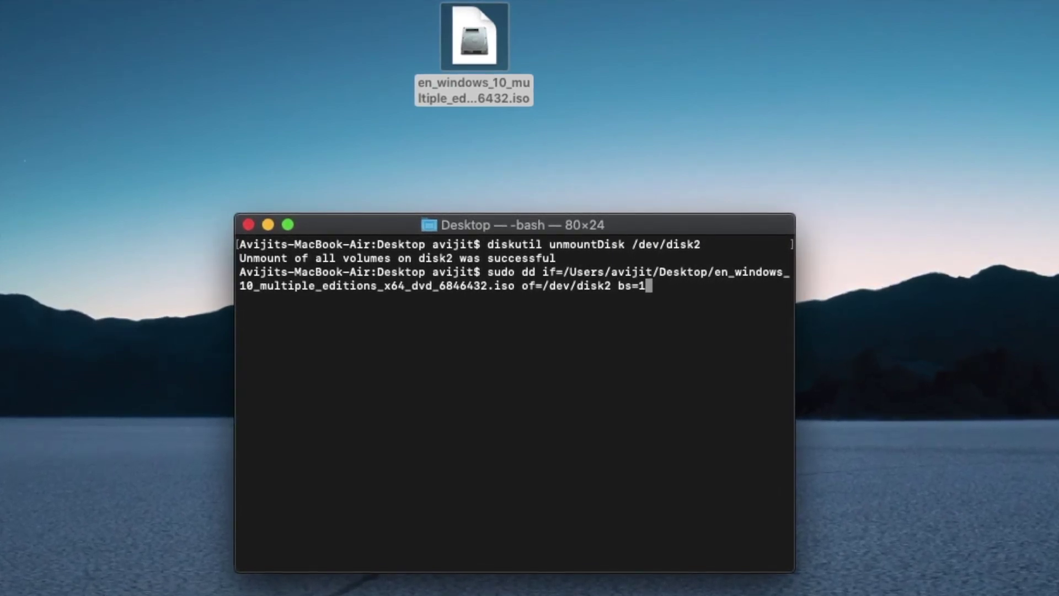
type("m")
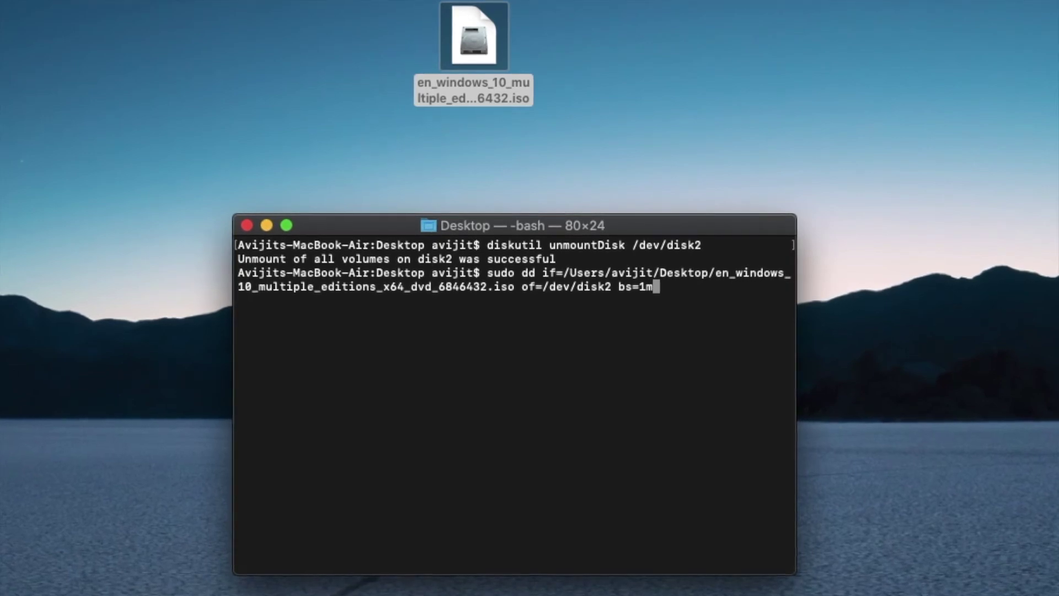
key("Return")
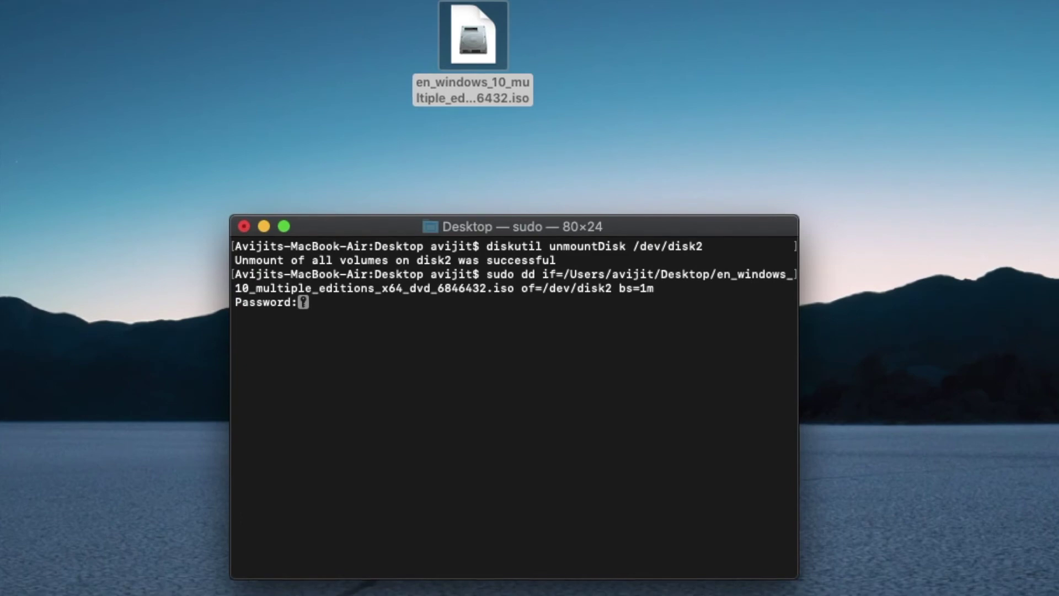
key("Return")
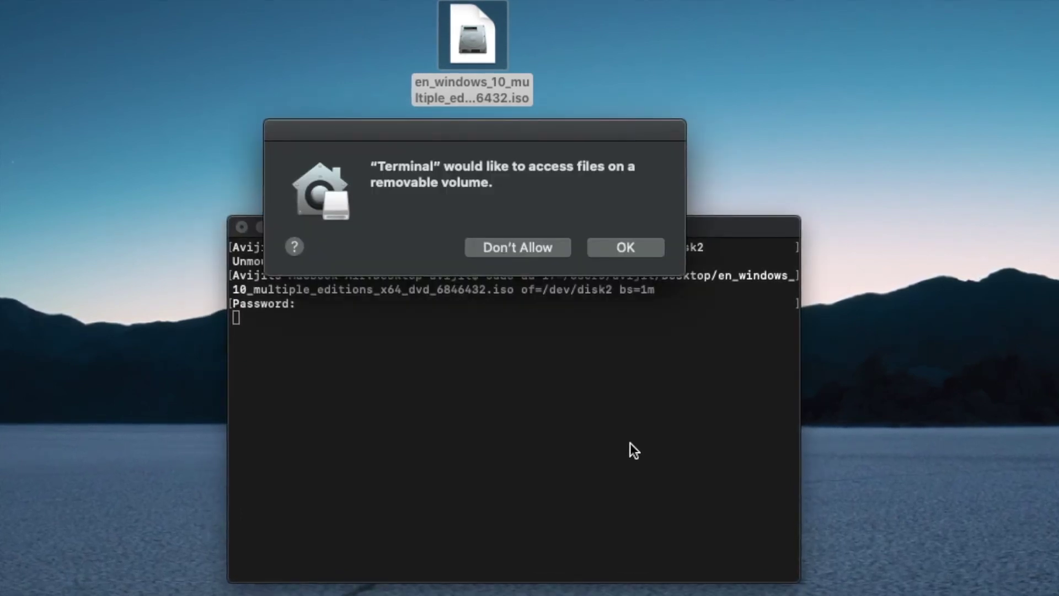
left_click(626, 247)
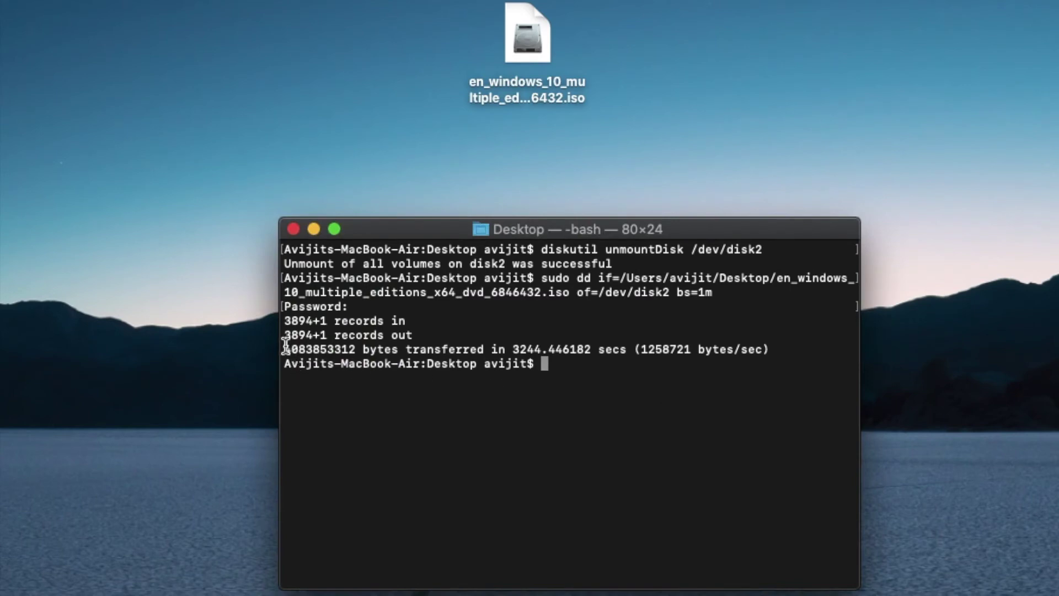
Step: Check the bytes-transferred line, then eject disk2 with diskutil eject /dev/disk2
left_click_drag(285, 348, 783, 349)
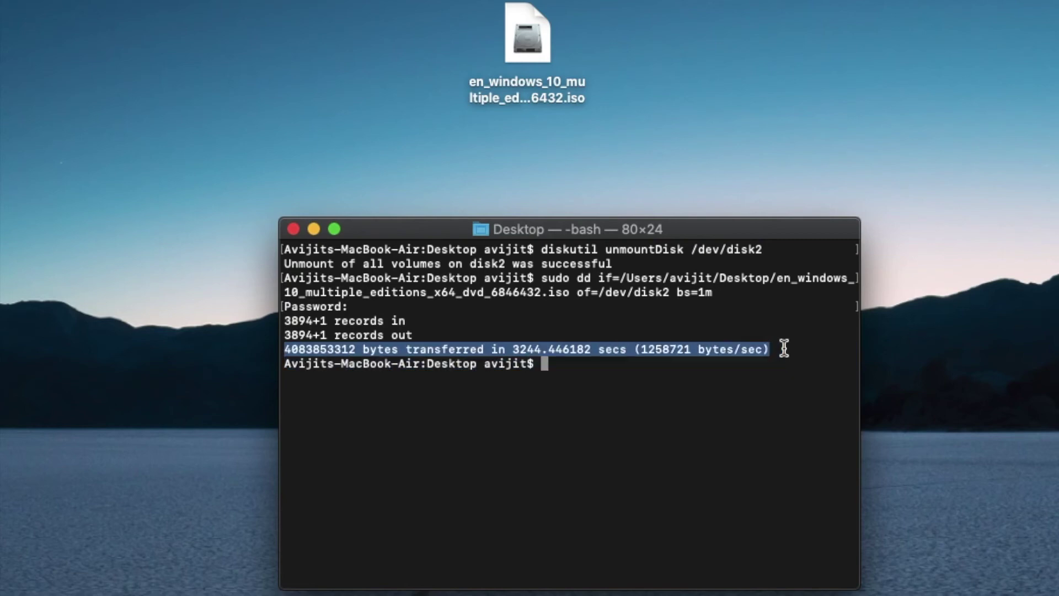
left_click(676, 411)
type("di")
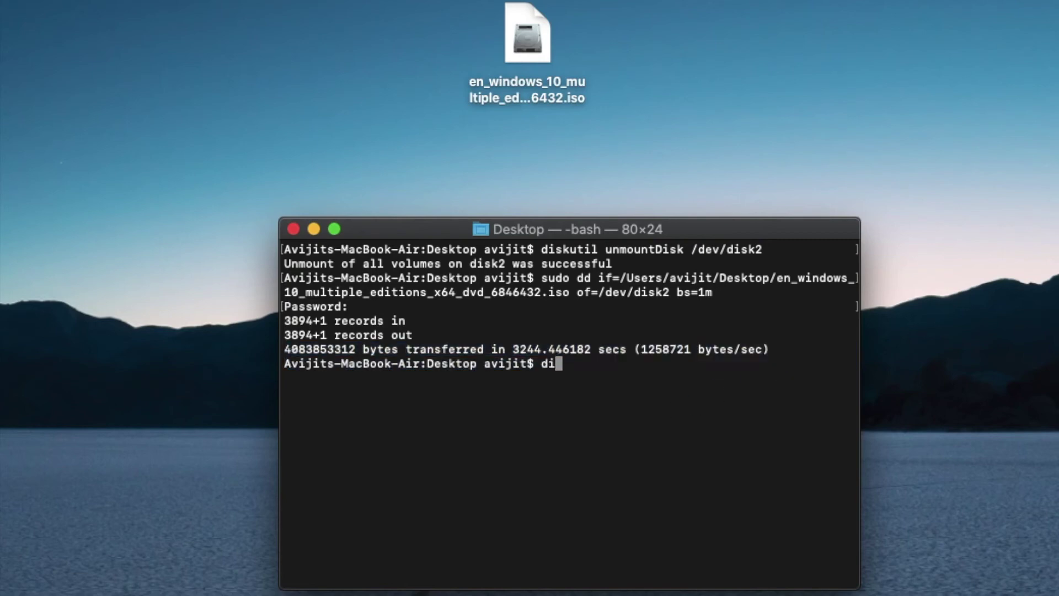
type("skuti")
type("l el")
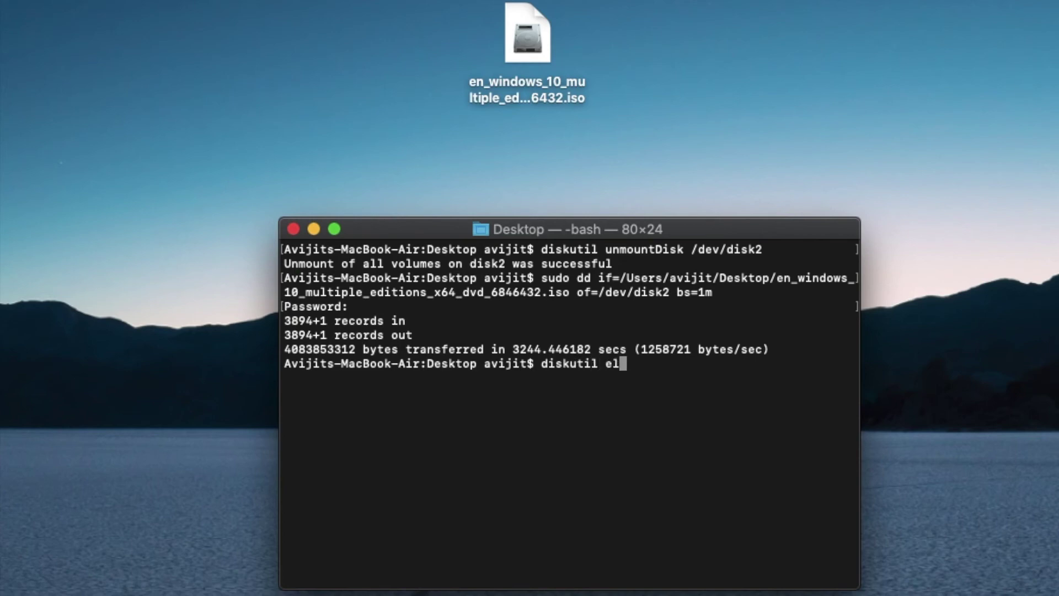
key("BackSpace")
type("ject ")
type("/de")
type("v/")
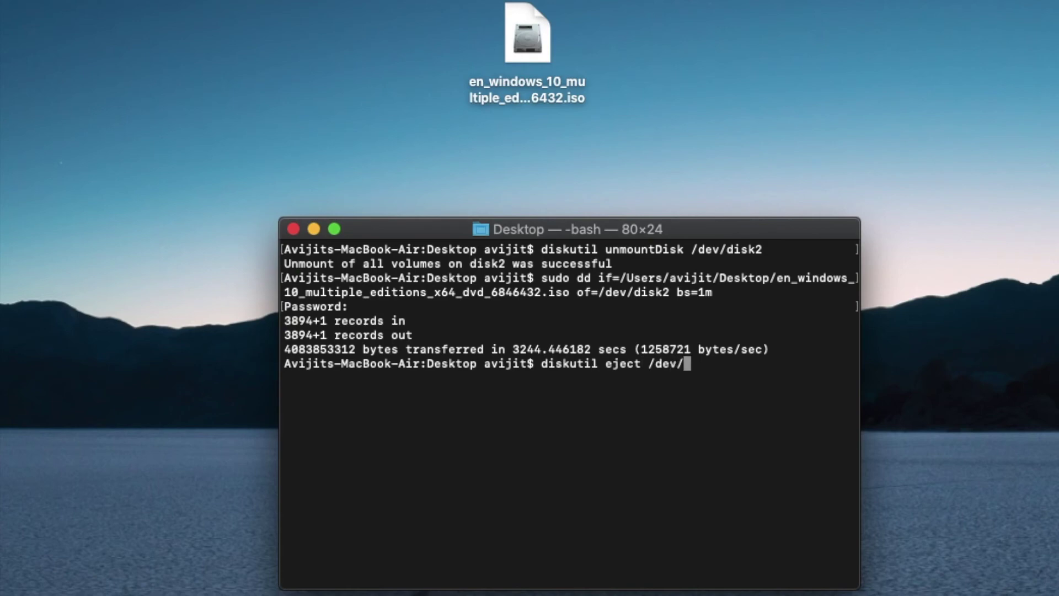
type("disk")
type("2")
key("Return")
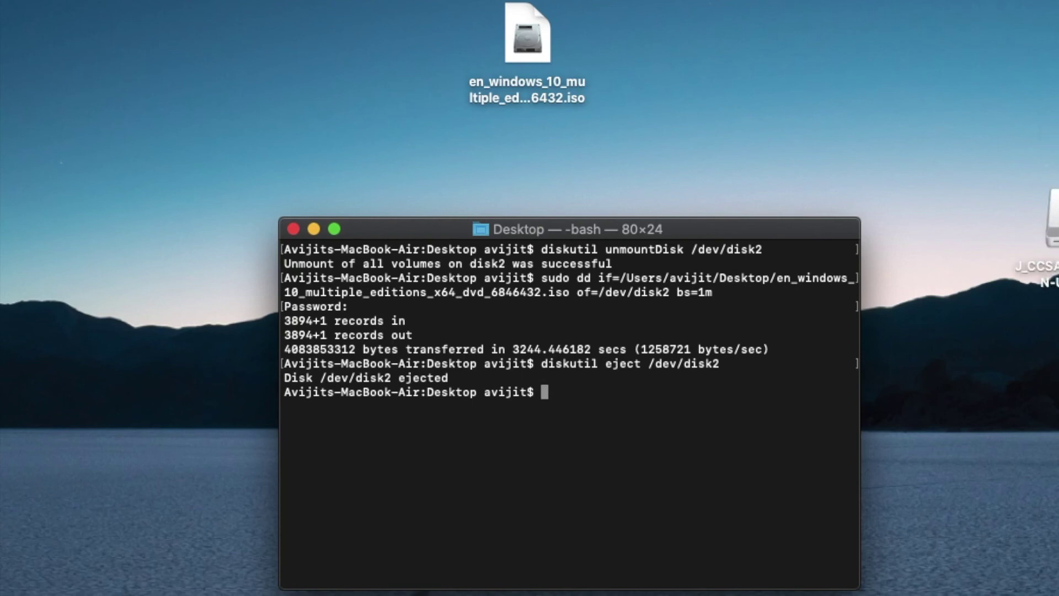
left_click_drag(1049, 219, 697, 37)
Step: Open the J_CCSA_X64FRE_EN-US_DV5 drive and browse its boot, efi, sources and setup.exe files
double_click(702, 55)
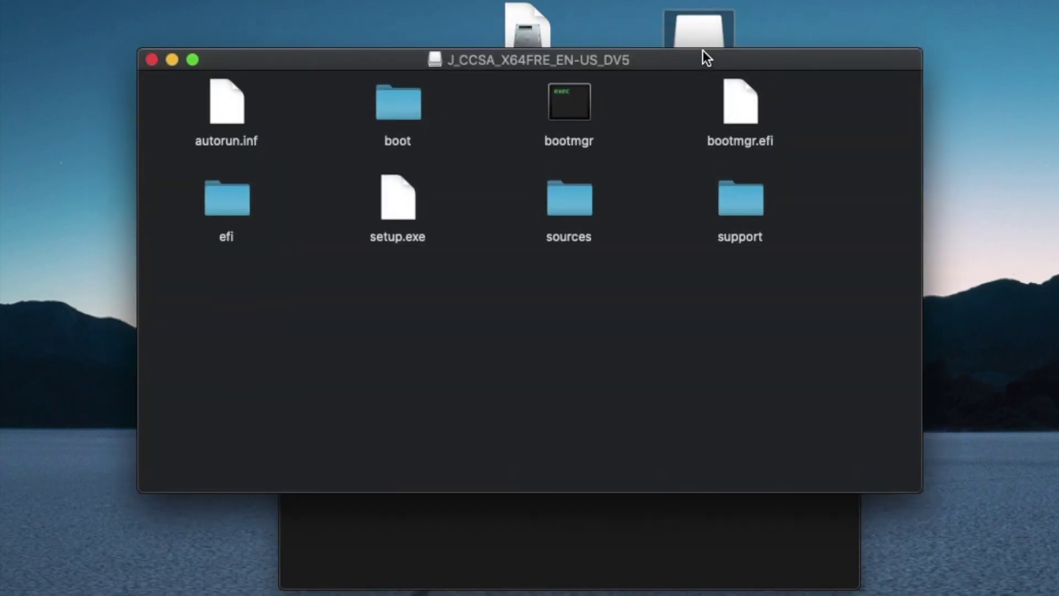
left_click_drag(670, 56, 715, 91)
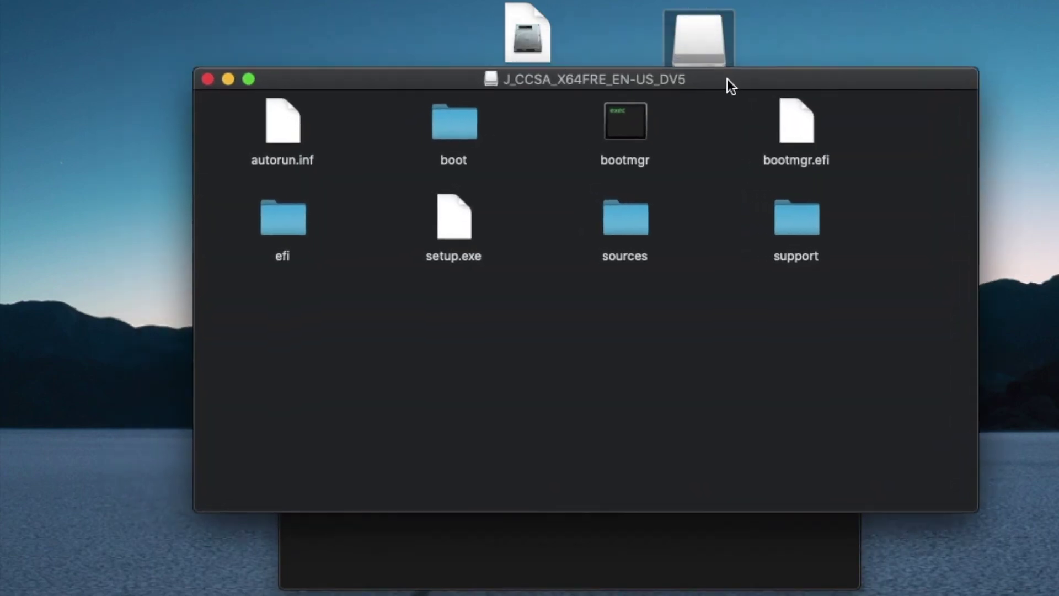
left_click_drag(243, 324, 968, 102)
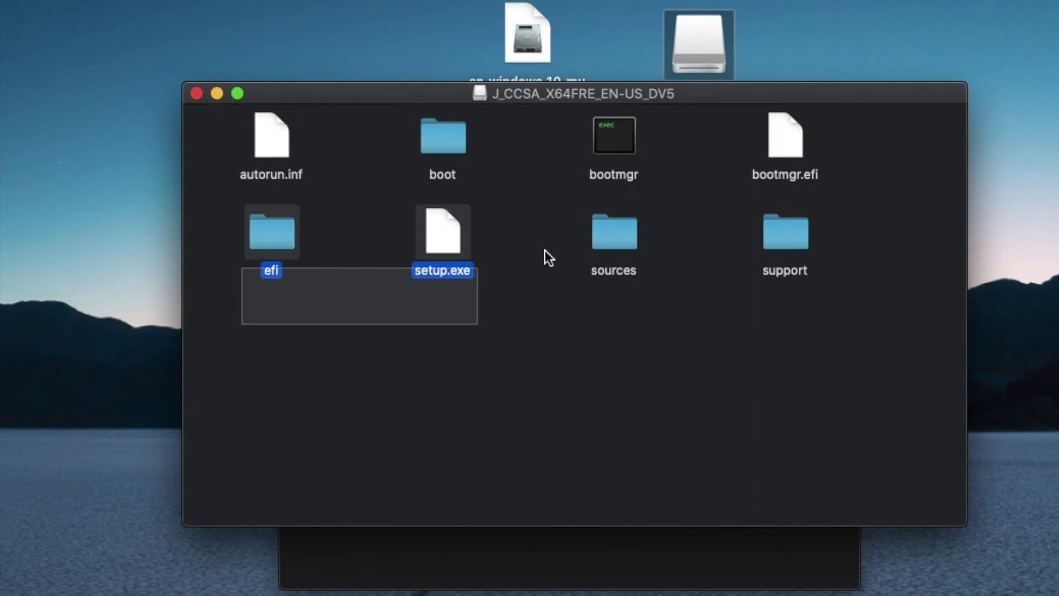
left_click(845, 391)
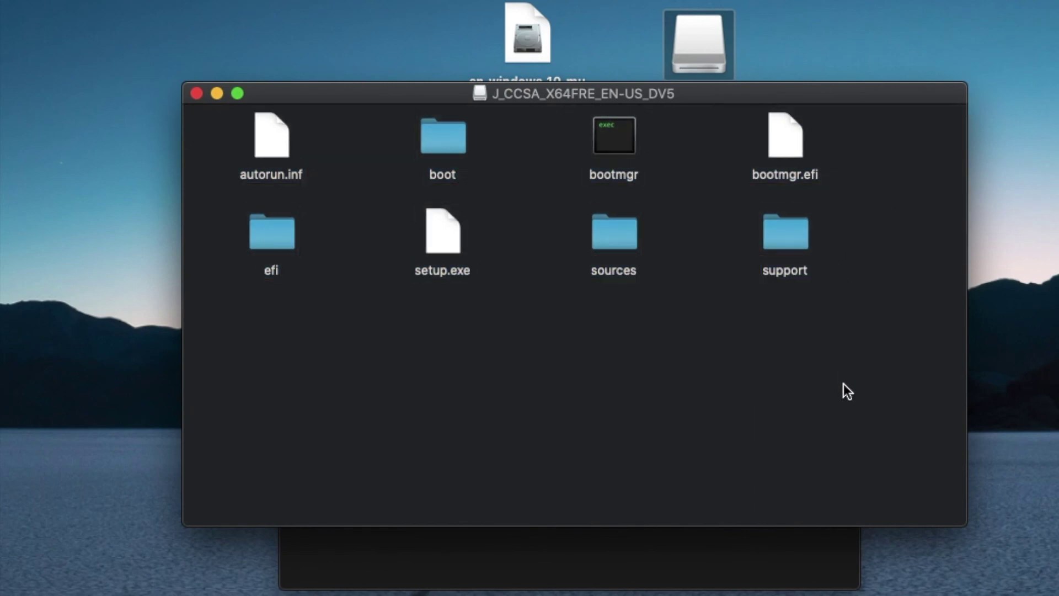